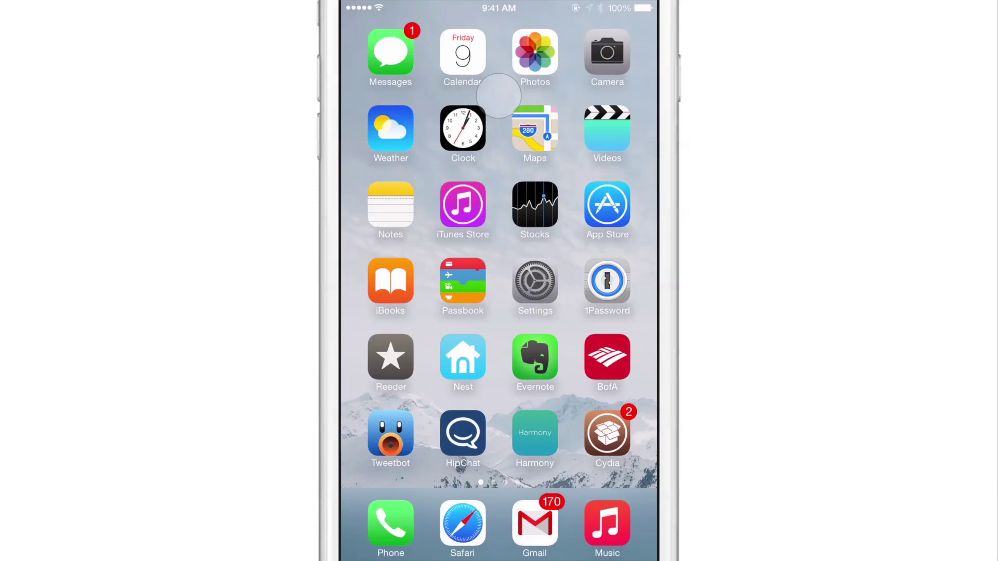
Step: Open Safari on the iDownloadBlog front page, then AppButton-switch to Settings' tweak list
mouse_move(499, 94)
left_mouse_down()
mouse_move(567, 178)
mouse_move(596, 149)
left_mouse_up()
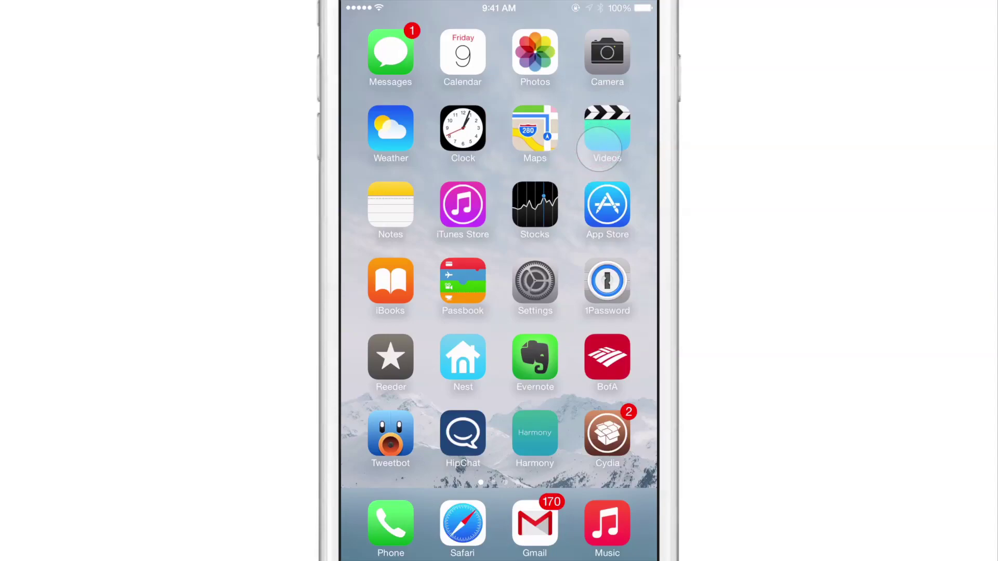
left_click_drag(601, 160, 448, 313)
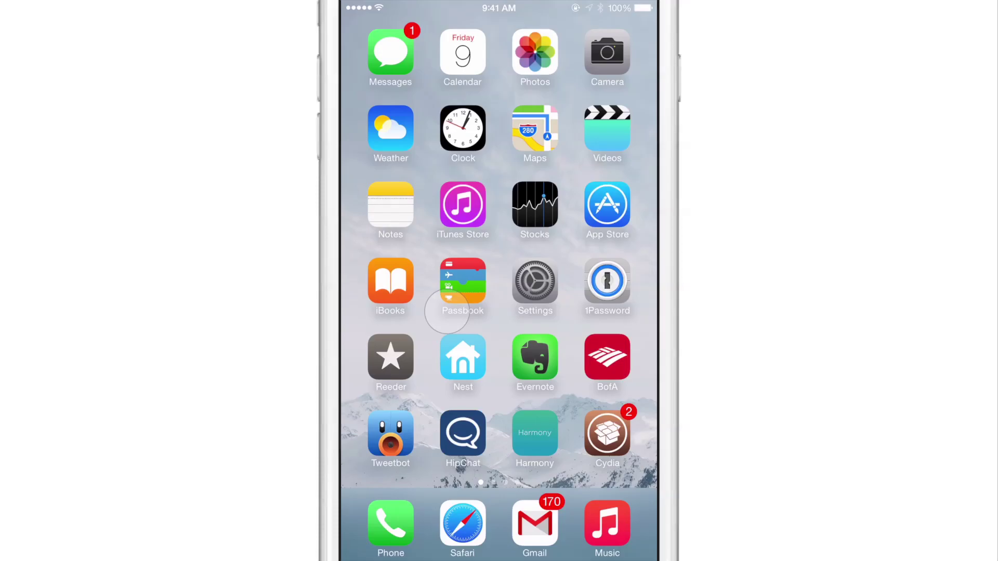
left_click(462, 524)
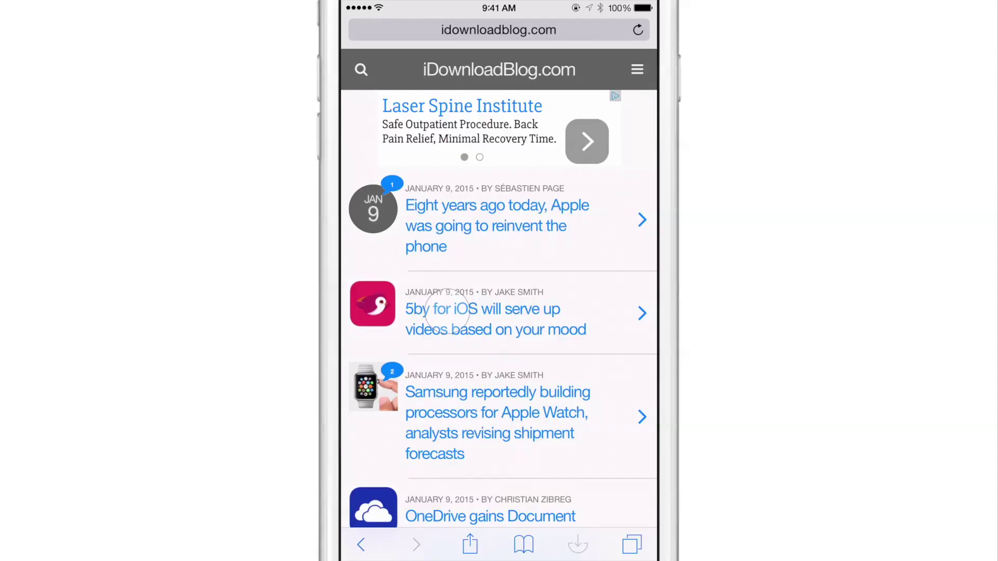
mouse_move(450, 312)
left_mouse_down()
mouse_move(502, 229)
mouse_move(520, 148)
mouse_move(451, 105)
mouse_move(368, 200)
mouse_move(541, 149)
mouse_move(611, 379)
mouse_move(628, 496)
mouse_move(575, 516)
mouse_move(495, 517)
mouse_move(597, 513)
mouse_move(636, 466)
mouse_move(573, 152)
mouse_move(585, 84)
mouse_move(601, 74)
mouse_move(593, 237)
mouse_move(600, 398)
mouse_move(630, 499)
mouse_move(619, 497)
left_mouse_up()
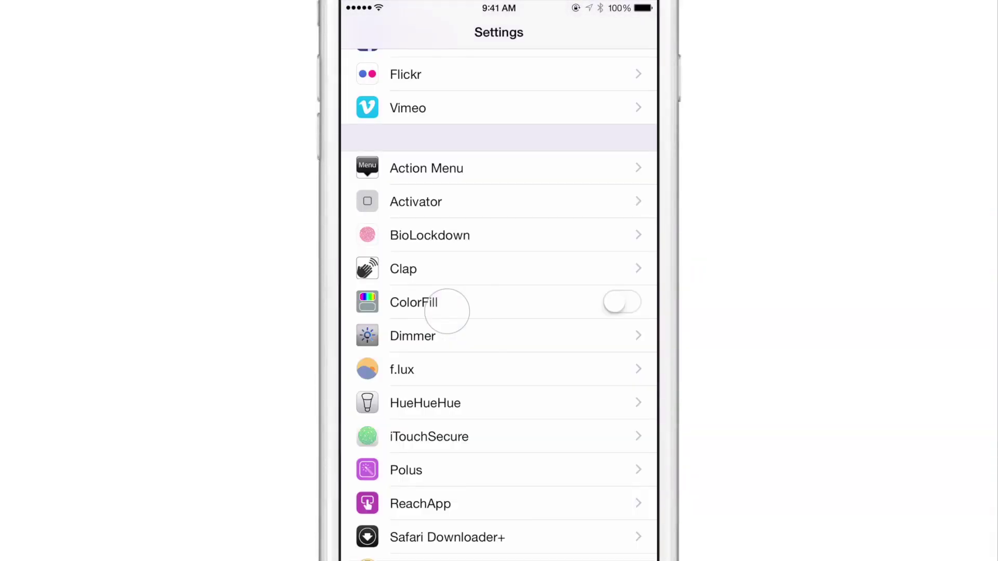
Step: AppButton-switch from Settings through Safari and Tweetbot to Cydia's Changes upgrade list
mouse_move(447, 309)
left_mouse_down()
mouse_move(575, 153)
mouse_move(534, 314)
mouse_move(541, 387)
mouse_move(508, 370)
left_mouse_up()
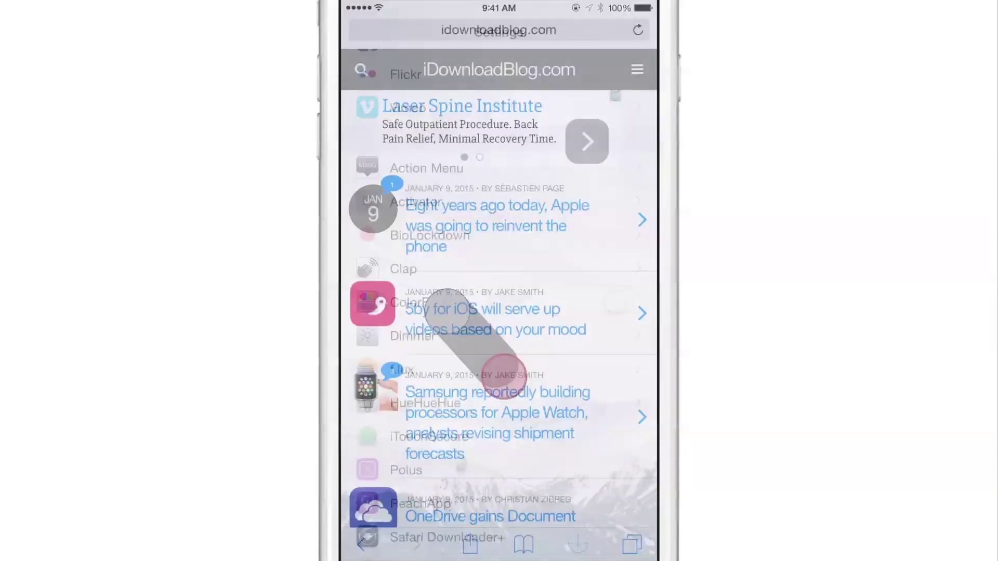
mouse_move(450, 306)
left_mouse_down()
mouse_move(590, 441)
mouse_move(614, 480)
mouse_move(559, 434)
left_mouse_up()
mouse_move(445, 312)
left_mouse_down()
mouse_move(559, 435)
mouse_move(607, 506)
left_mouse_up()
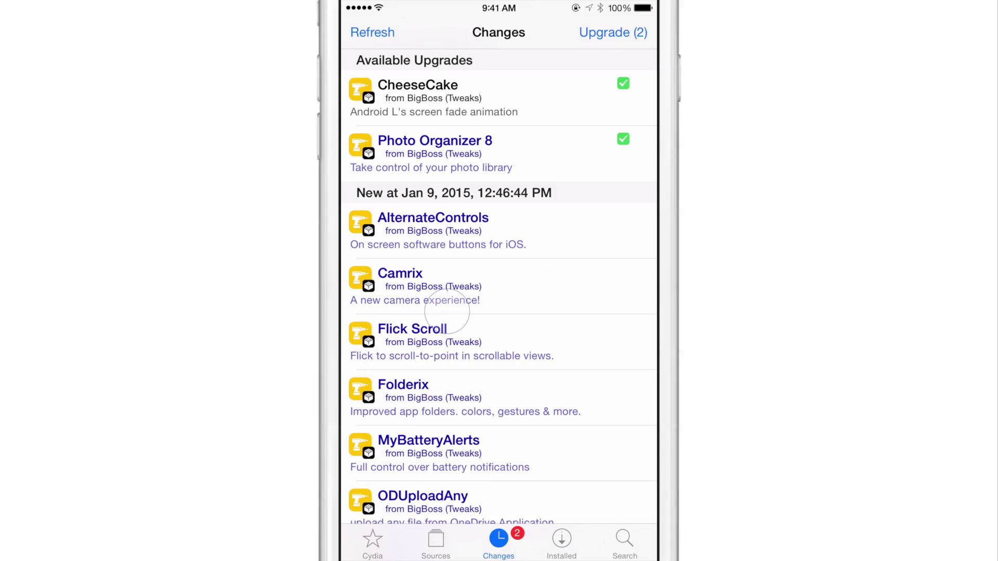
Step: Close Cydia's Changes list with the Home button to show the app grid
left_click(447, 312)
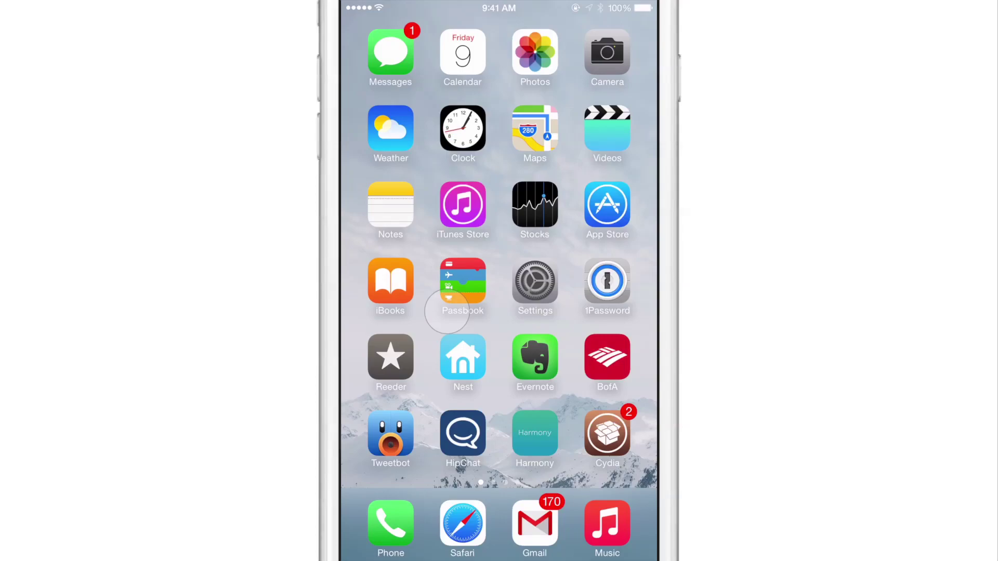
mouse_move(449, 312)
left_mouse_down()
mouse_move(613, 16)
mouse_move(424, 130)
mouse_move(475, 44)
mouse_move(557, 31)
mouse_move(624, 145)
mouse_move(606, 241)
mouse_move(428, 317)
mouse_move(541, 490)
mouse_move(590, 519)
mouse_move(602, 508)
left_mouse_up()
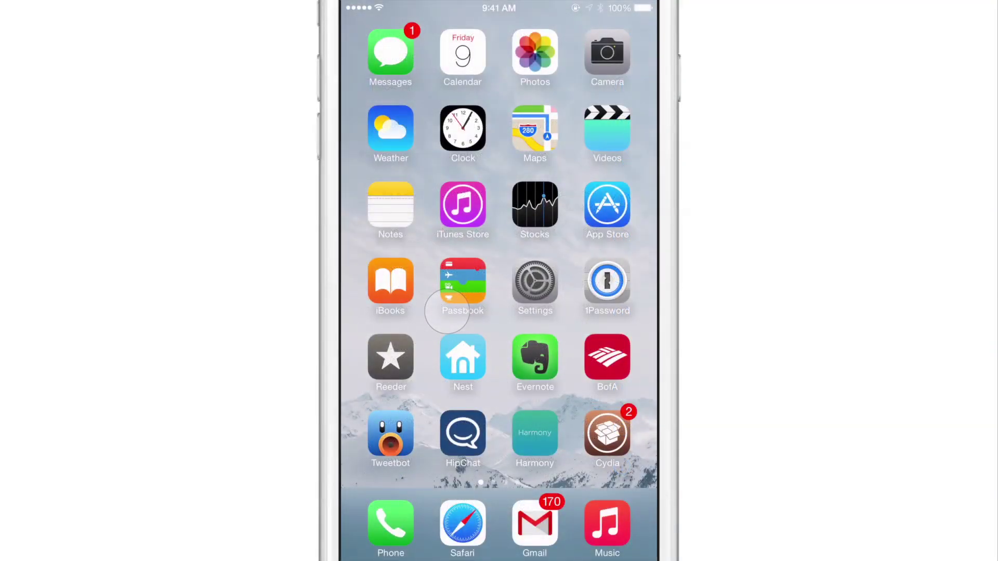
left_click_drag(449, 311, 371, 503)
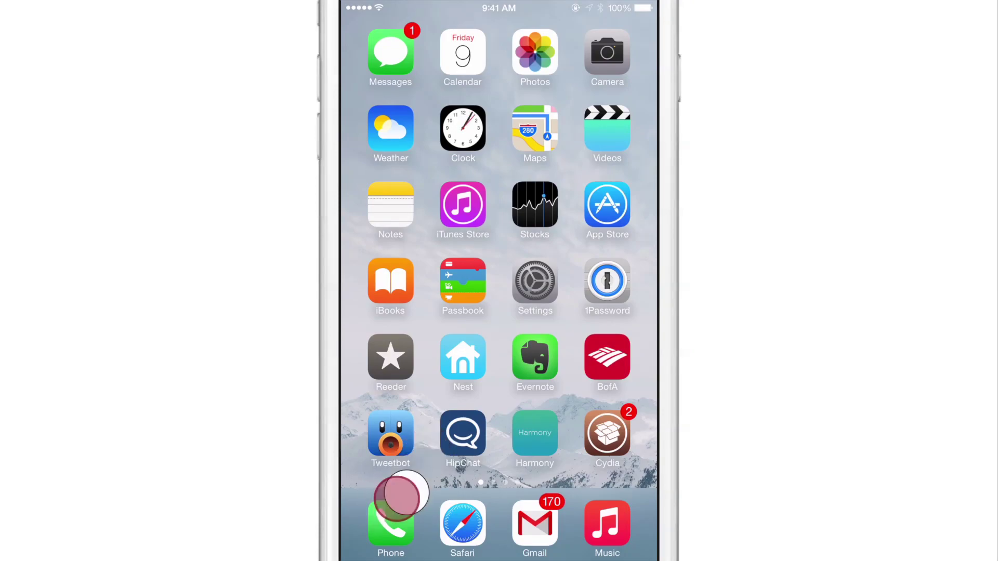
left_click(381, 514)
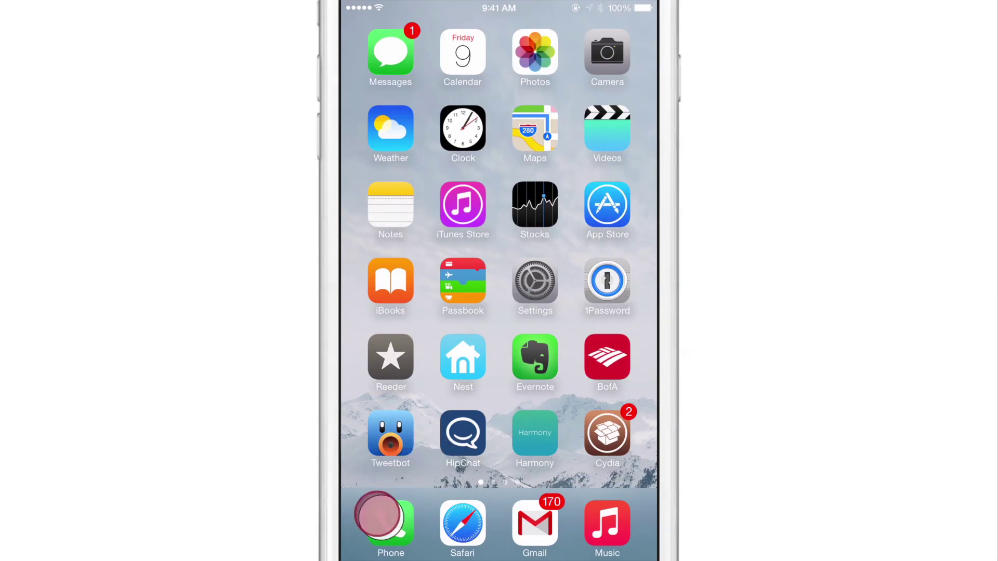
mouse_move(381, 516)
left_mouse_down()
mouse_move(570, 192)
mouse_move(639, 9)
mouse_move(572, 49)
mouse_move(528, 40)
mouse_move(579, 49)
mouse_move(617, 250)
mouse_move(630, 249)
mouse_move(491, 125)
mouse_move(567, 40)
mouse_move(535, 89)
mouse_move(507, 67)
left_mouse_up()
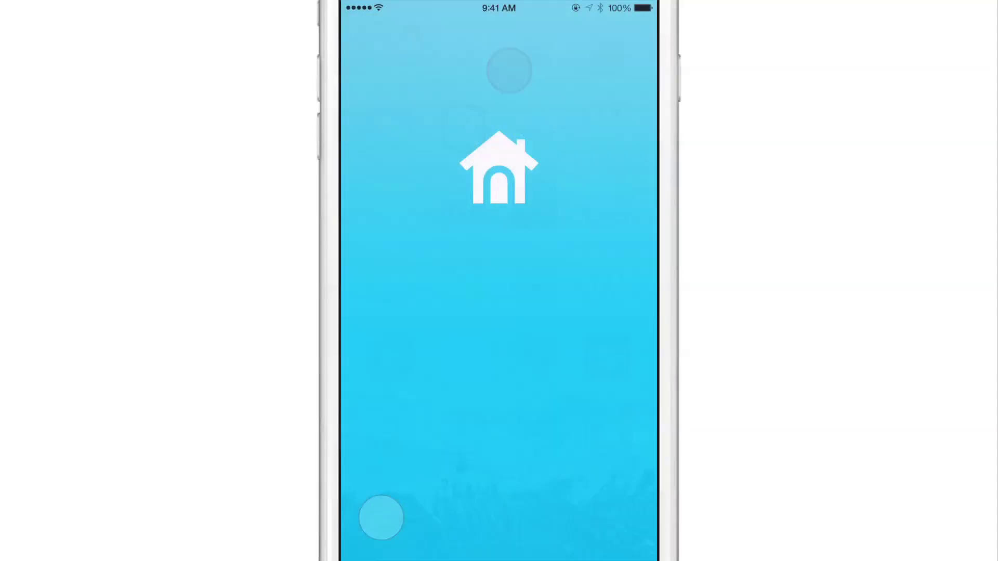
key("super+shift+h")
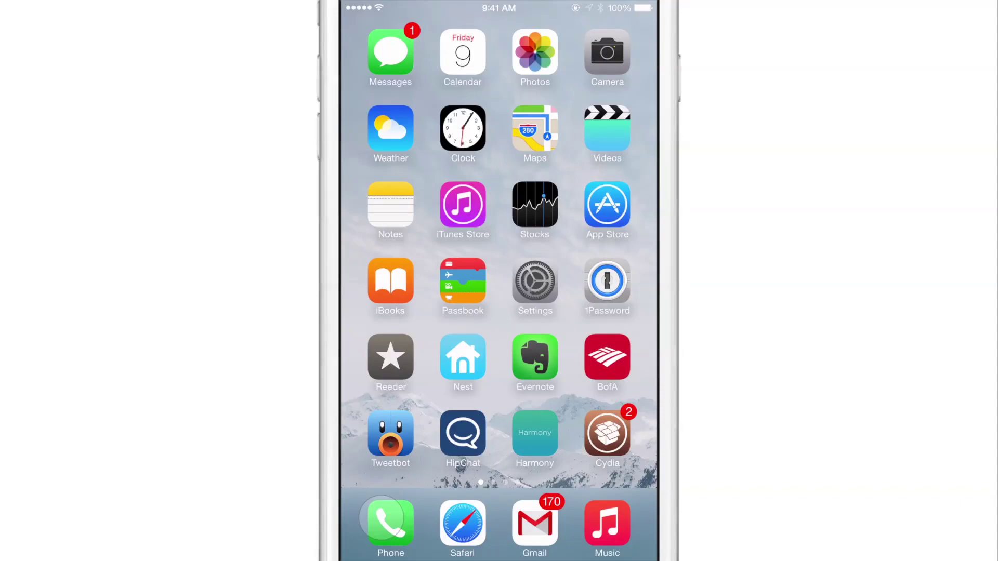
Step: Drag through the AppButton icon strip to Stocks, showing AAPL and its six-month chart
mouse_move(387, 518)
left_mouse_down()
mouse_move(593, 513)
mouse_move(384, 74)
mouse_move(370, 368)
mouse_move(510, 130)
mouse_move(368, 33)
left_mouse_up()
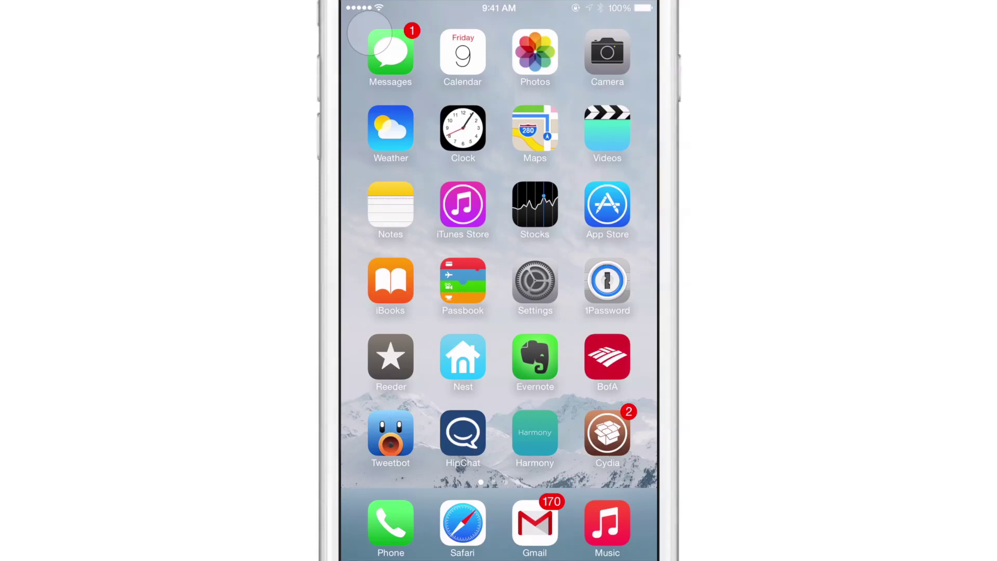
mouse_move(365, 32)
left_mouse_down()
mouse_move(639, 508)
mouse_move(622, 518)
left_mouse_up()
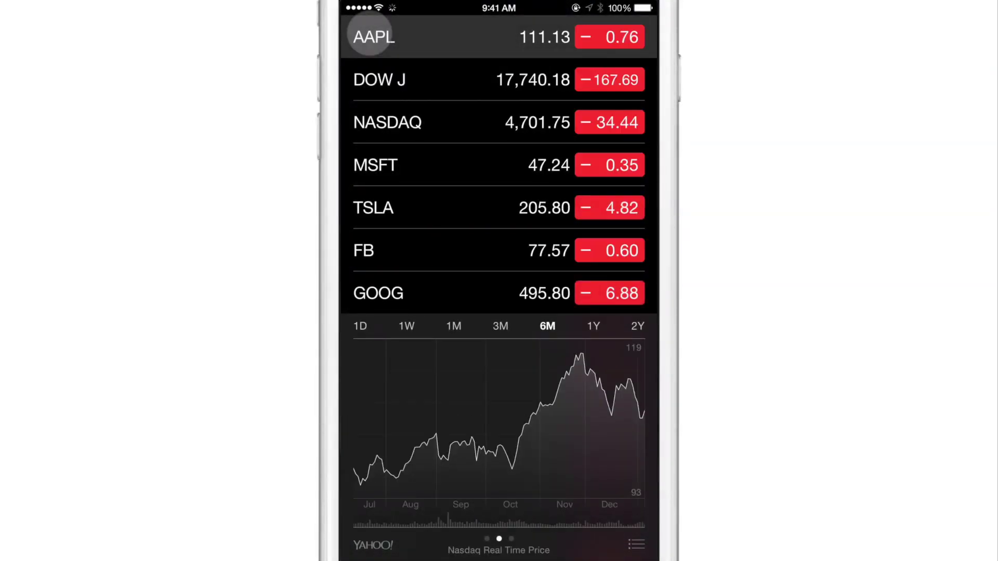
Step: Switch from Stocks to Cydia's AppButton Details page under Installed
left_click(374, 37)
left_click(601, 430)
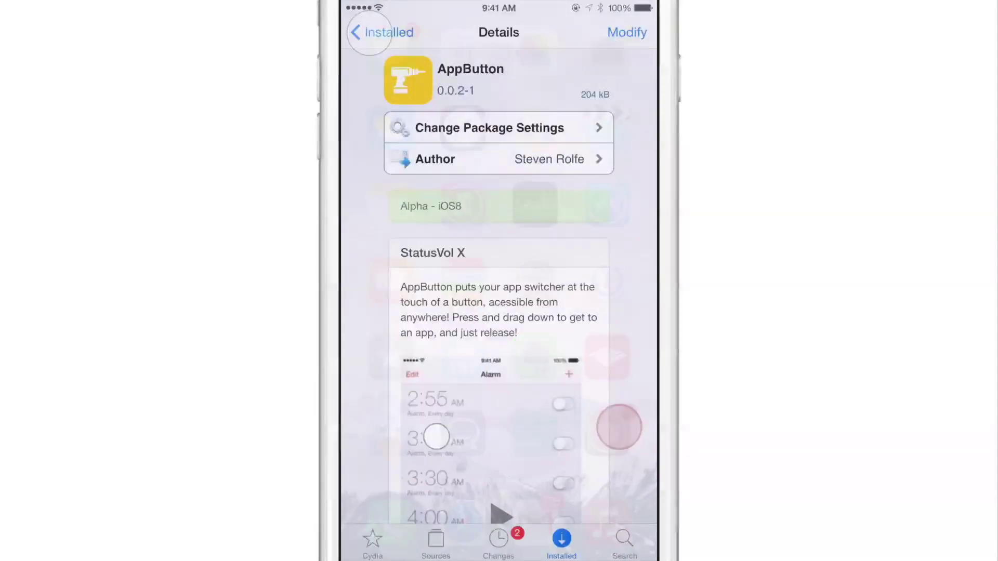